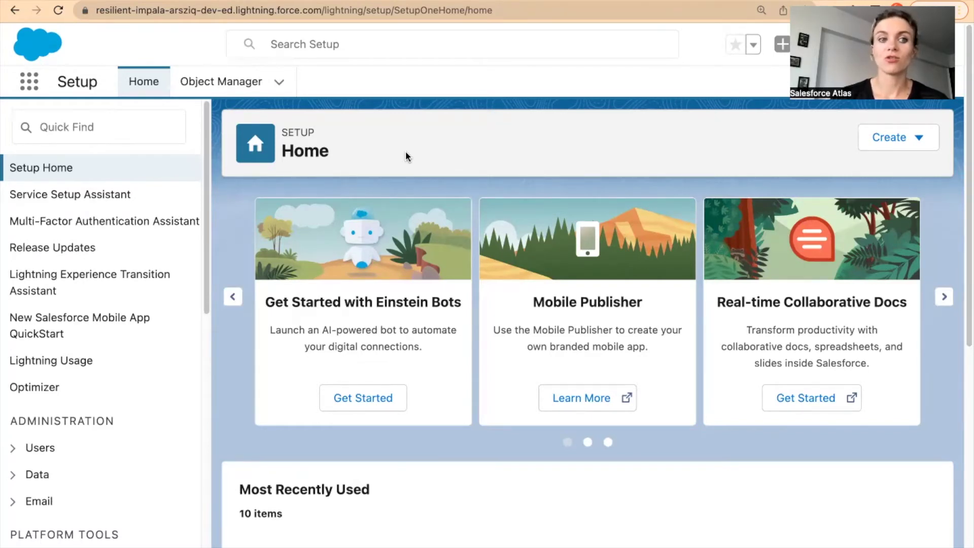
- Start a new validation rule on the Account object from its Validation Rules list
{"action": "left_click", "coordinate": [205, 81]}
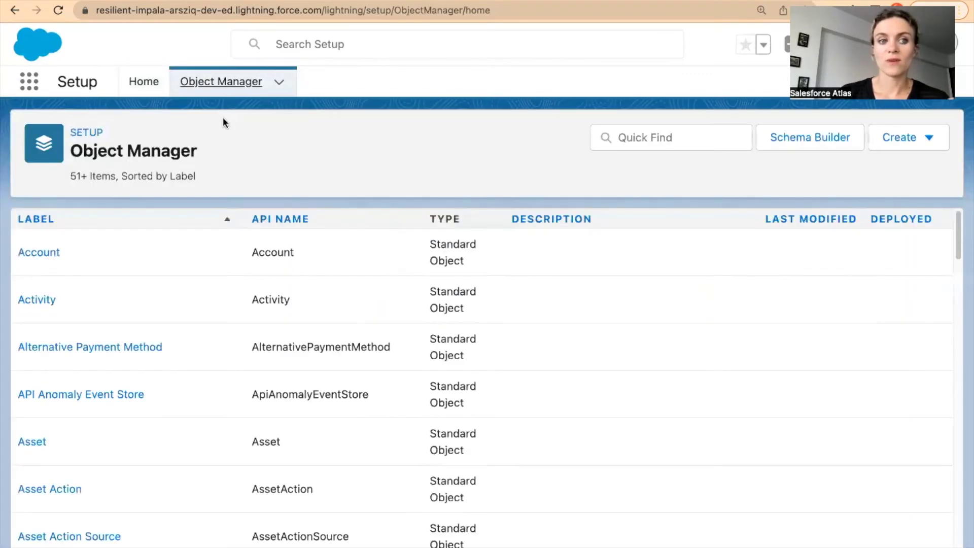
{"action": "left_click", "coordinate": [41, 254]}
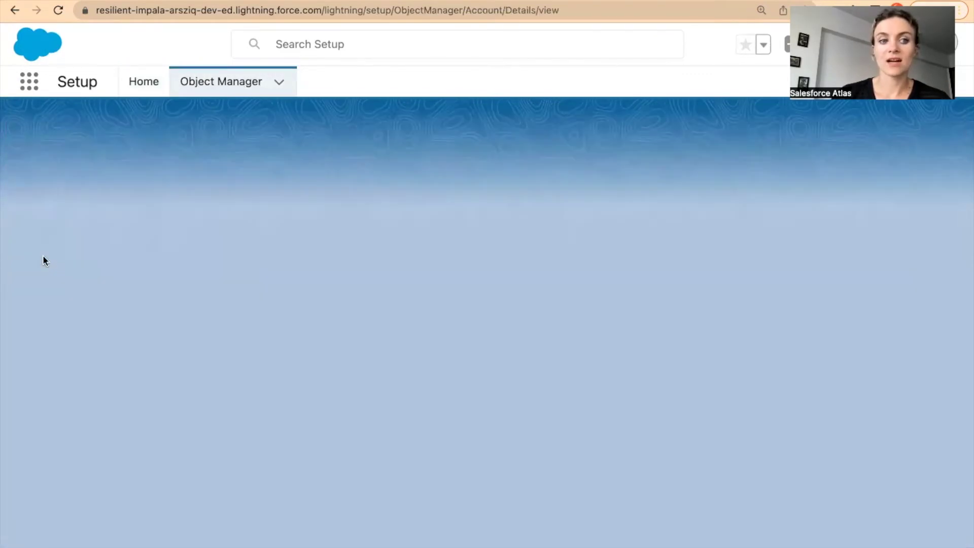
{"action": "scroll", "coordinate": [105, 495], "scroll_direction": "down", "scroll_amount": 1}
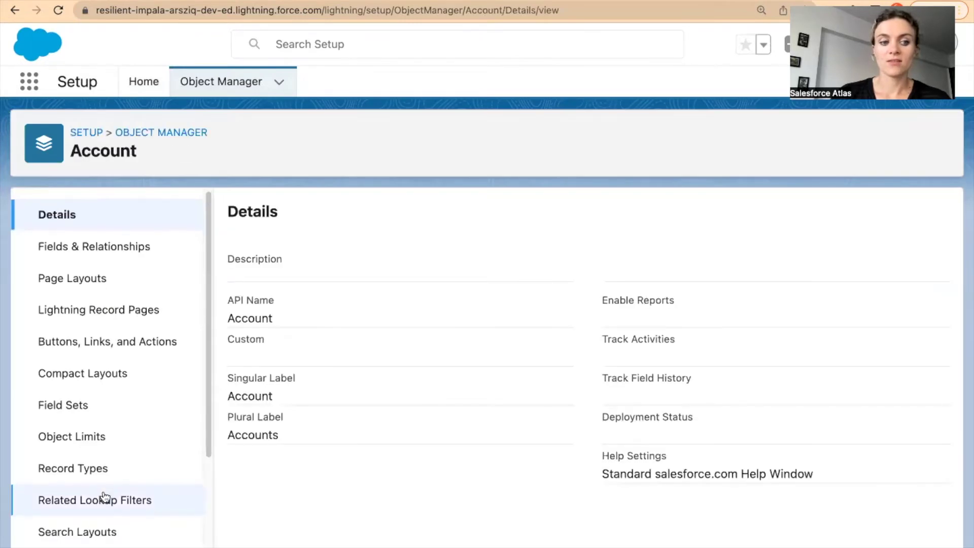
{"action": "scroll", "coordinate": [116, 490], "scroll_direction": "down", "scroll_amount": 5}
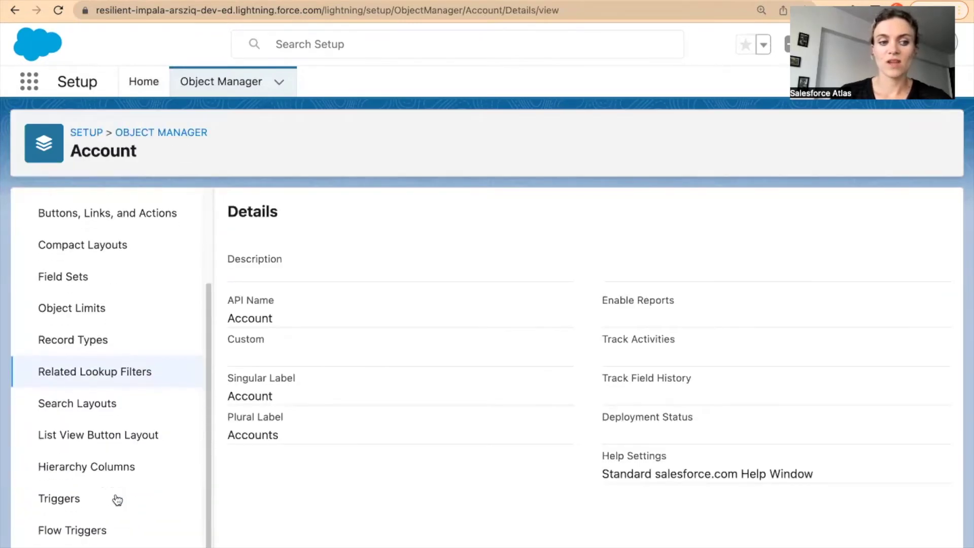
{"action": "left_click", "coordinate": [82, 536]}
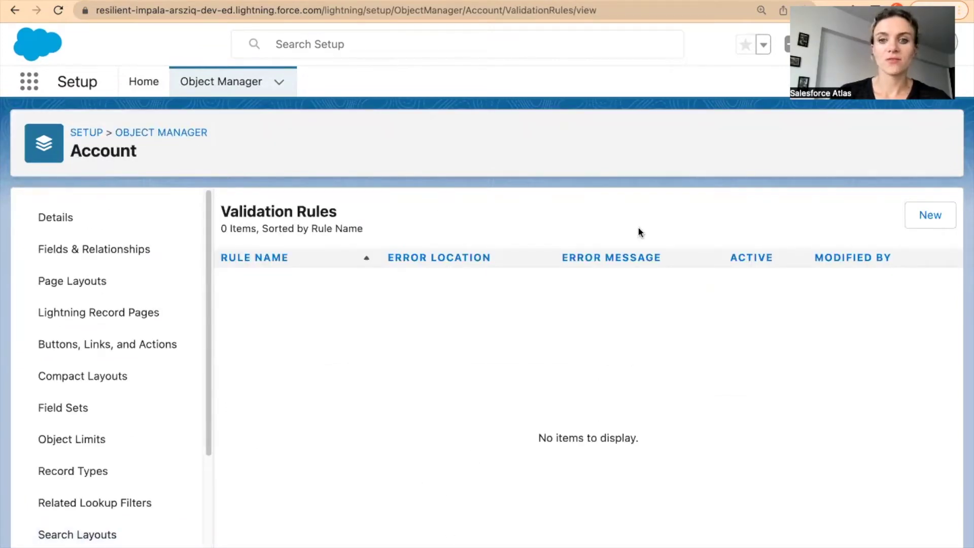
{"action": "left_click", "coordinate": [933, 219]}
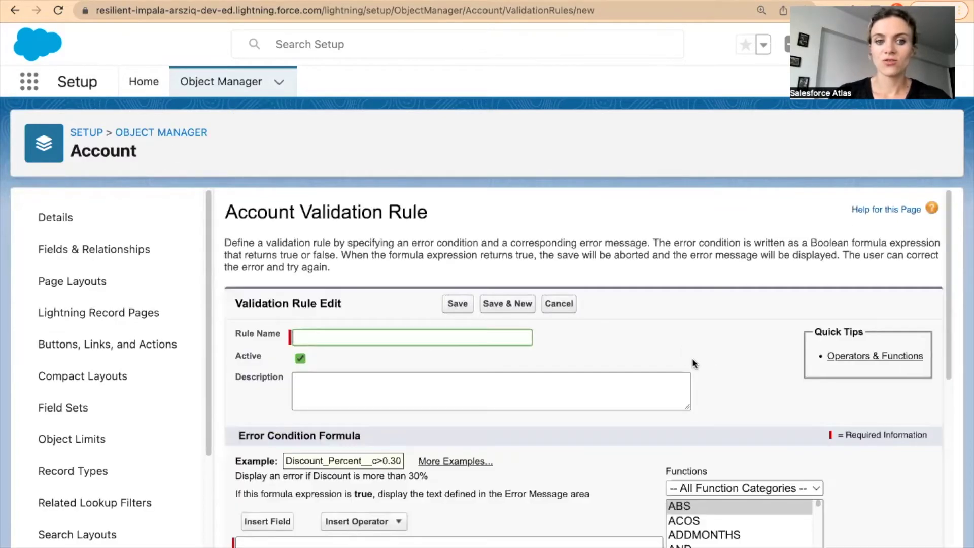
- Examine the rule name, active and description fields of the new Account validation rule
{"action": "scroll", "coordinate": [745, 324], "scroll_direction": "down", "scroll_amount": 3}
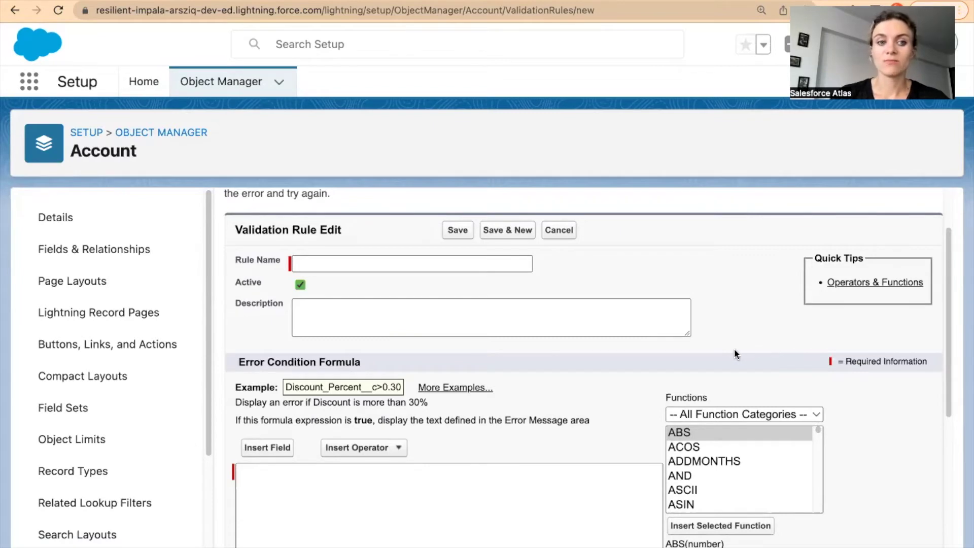
{"action": "scroll", "coordinate": [734, 346], "scroll_direction": "down", "scroll_amount": 2}
{"action": "scroll", "coordinate": [735, 347], "scroll_direction": "up", "scroll_amount": 3}
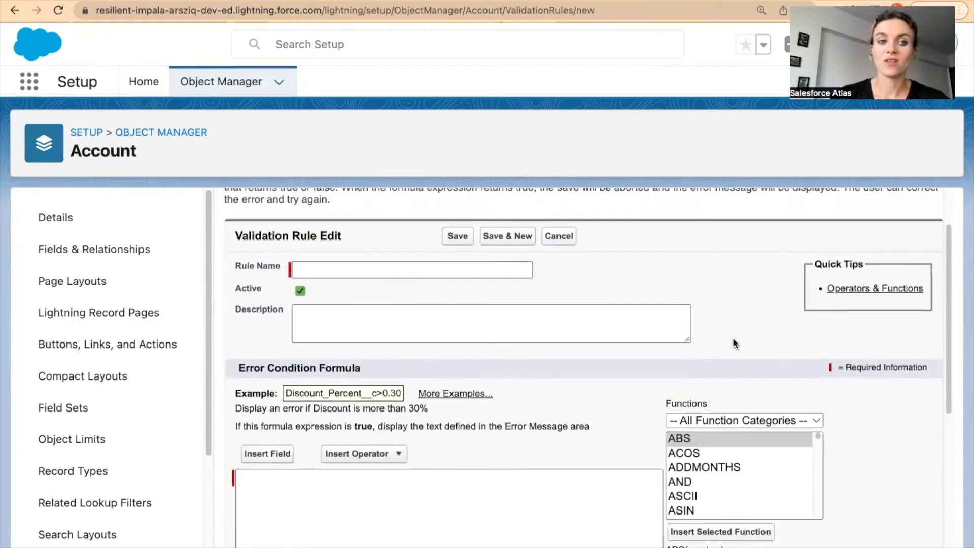
{"action": "scroll", "coordinate": [734, 343], "scroll_direction": "down", "scroll_amount": 1}
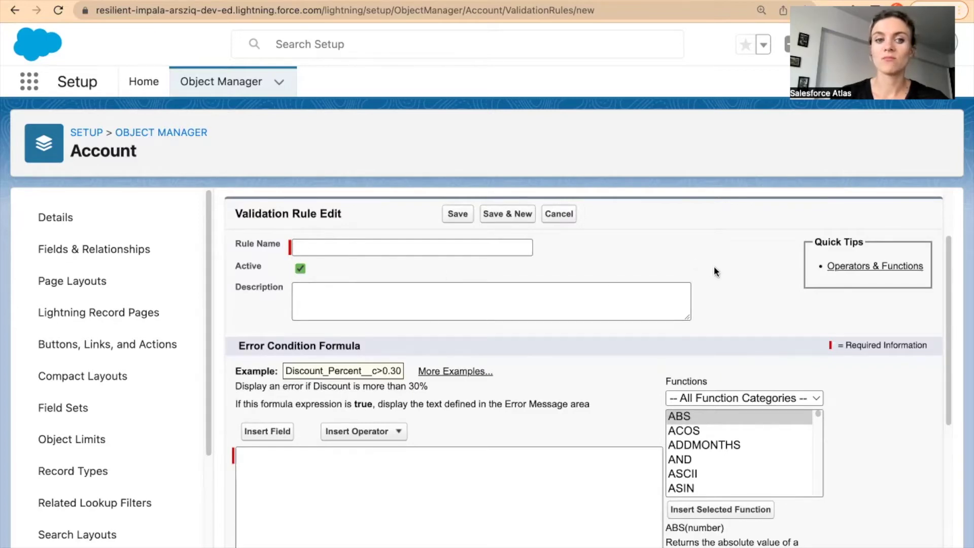
{"action": "left_click", "coordinate": [358, 249]}
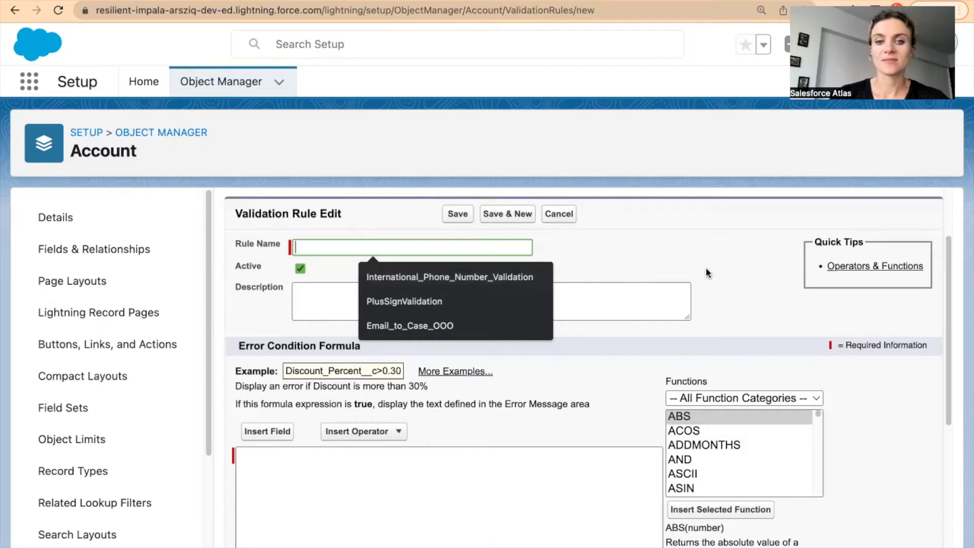
{"action": "left_click", "coordinate": [724, 262]}
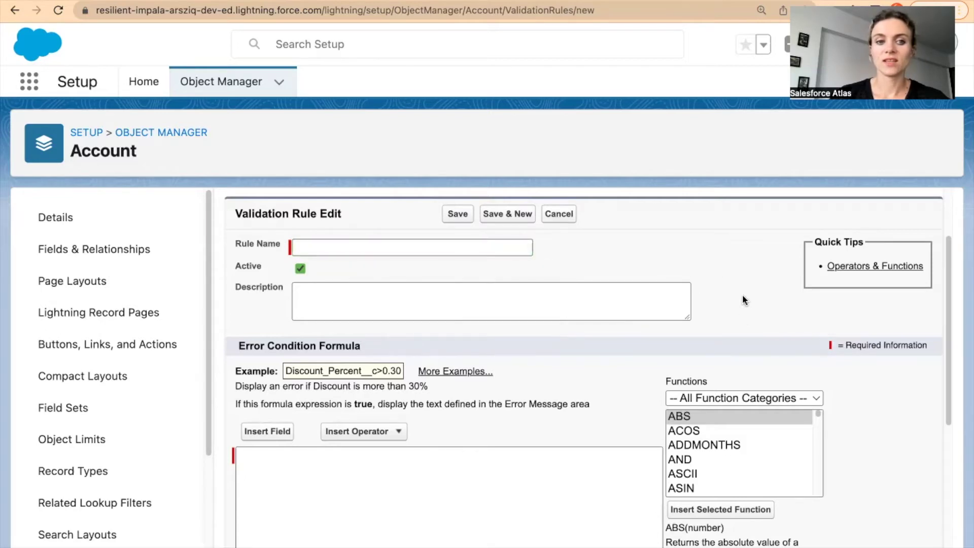
{"action": "scroll", "coordinate": [741, 294], "scroll_direction": "up", "scroll_amount": 1}
{"action": "scroll", "coordinate": [738, 295], "scroll_direction": "down", "scroll_amount": 2}
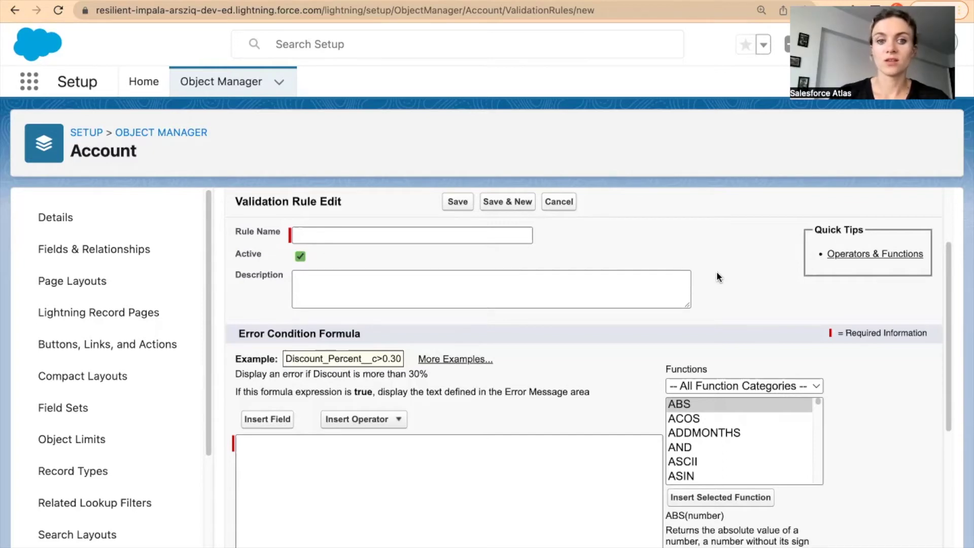
{"action": "scroll", "coordinate": [454, 268], "scroll_direction": "down", "scroll_amount": 1}
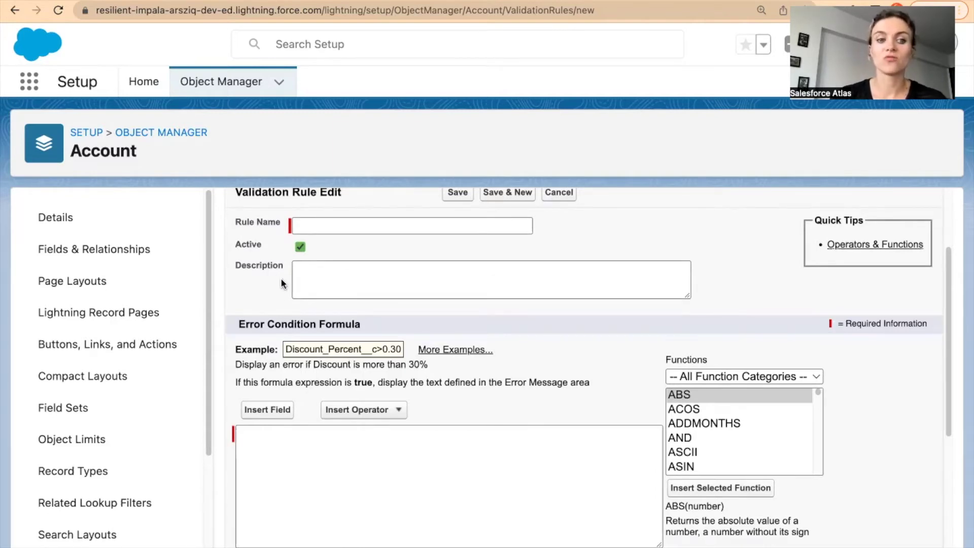
- Review the Error Condition Formula section, including its example, field and operator insertion, function list and syntax check
{"action": "scroll", "coordinate": [844, 495], "scroll_direction": "up", "scroll_amount": 1}
{"action": "scroll", "coordinate": [844, 491], "scroll_direction": "down", "scroll_amount": 3}
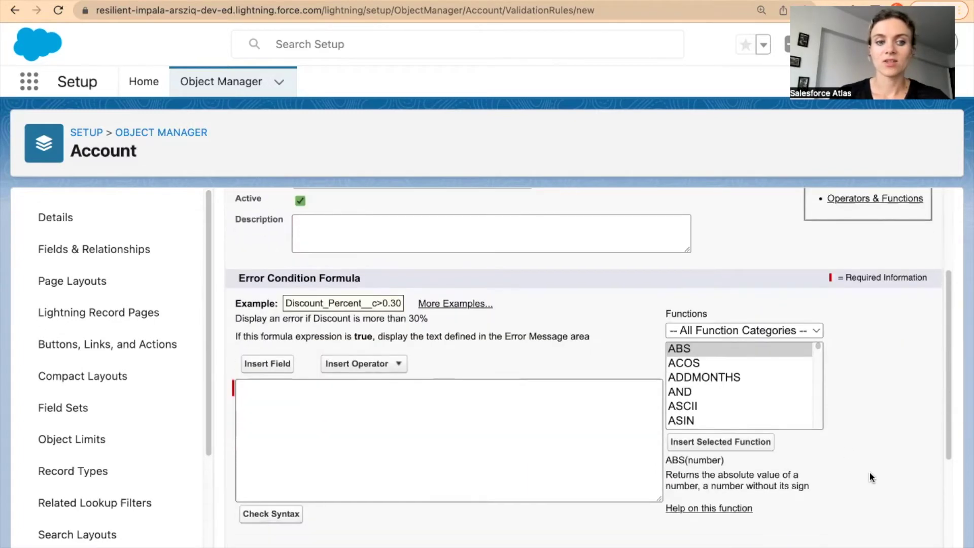
{"action": "scroll", "coordinate": [285, 389], "scroll_direction": "down", "scroll_amount": 2}
{"action": "scroll", "coordinate": [263, 394], "scroll_direction": "up", "scroll_amount": 1}
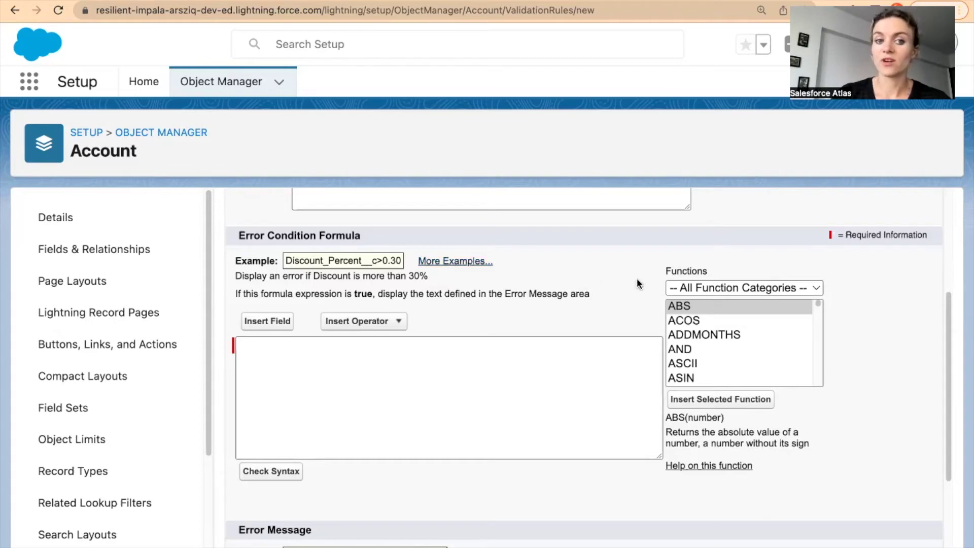
{"action": "scroll", "coordinate": [447, 329], "scroll_direction": "down", "scroll_amount": 1}
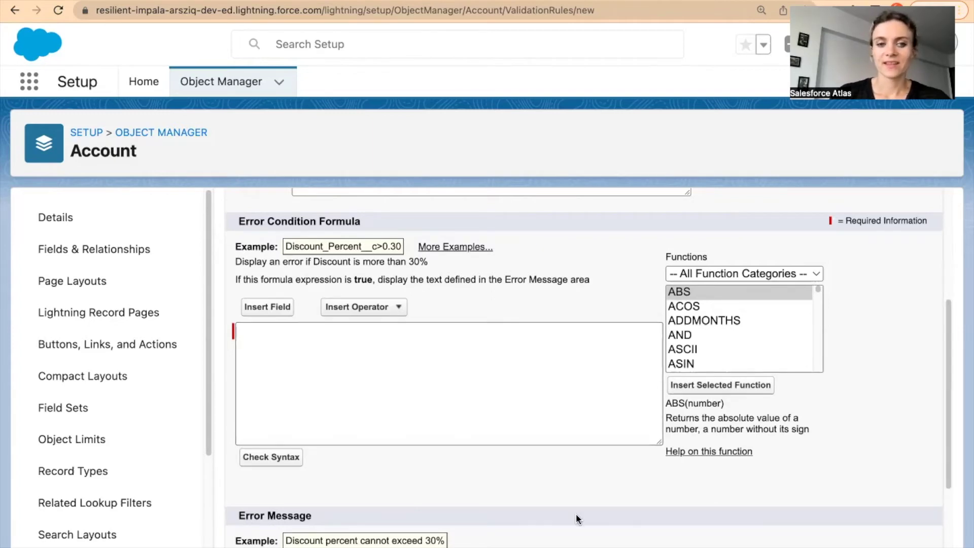
{"action": "scroll", "coordinate": [586, 510], "scroll_direction": "down", "scroll_amount": 1}
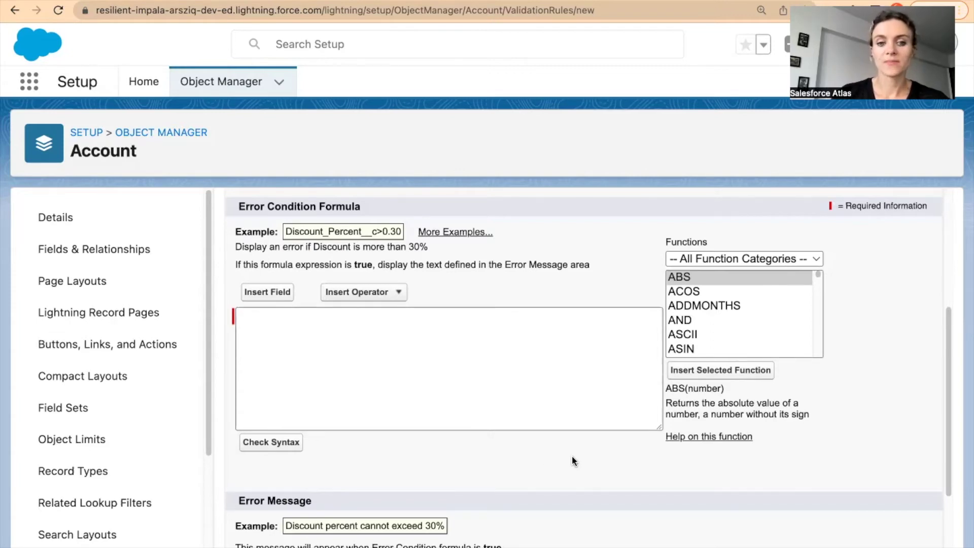
{"action": "scroll", "coordinate": [595, 464], "scroll_direction": "down", "scroll_amount": 2}
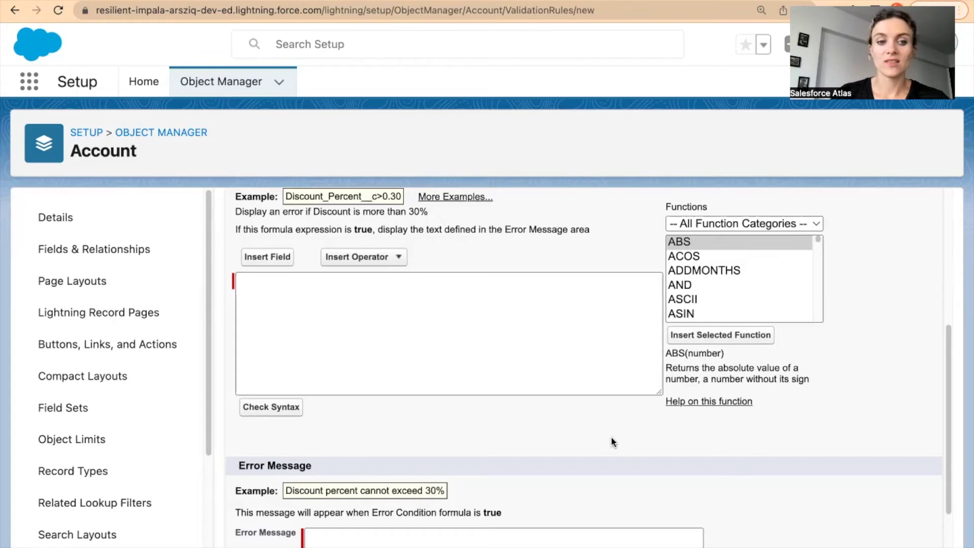
- Examine the Error Message section with its example and error location options, comparing it with the error condition formula area
{"action": "scroll", "coordinate": [634, 439], "scroll_direction": "down", "scroll_amount": 4}
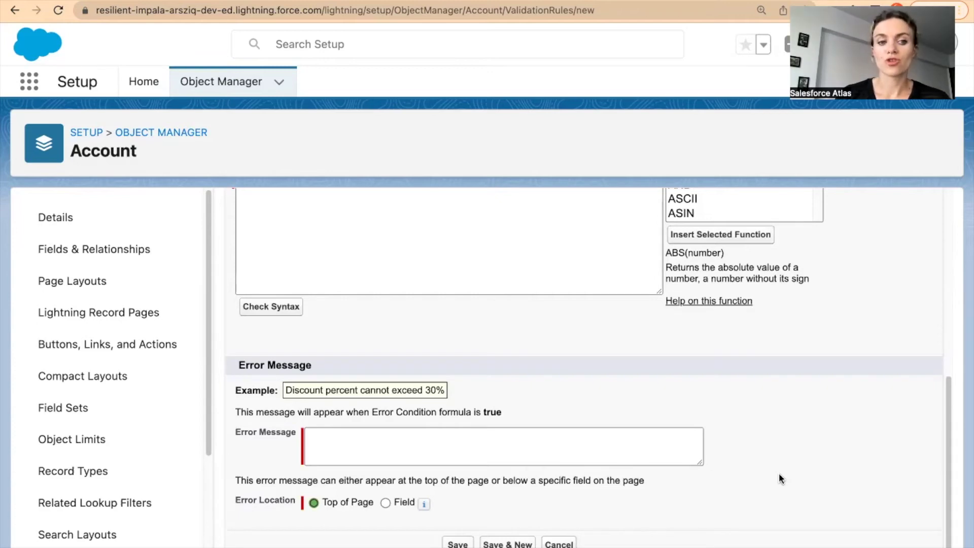
{"action": "scroll", "coordinate": [779, 478], "scroll_direction": "up", "scroll_amount": 3}
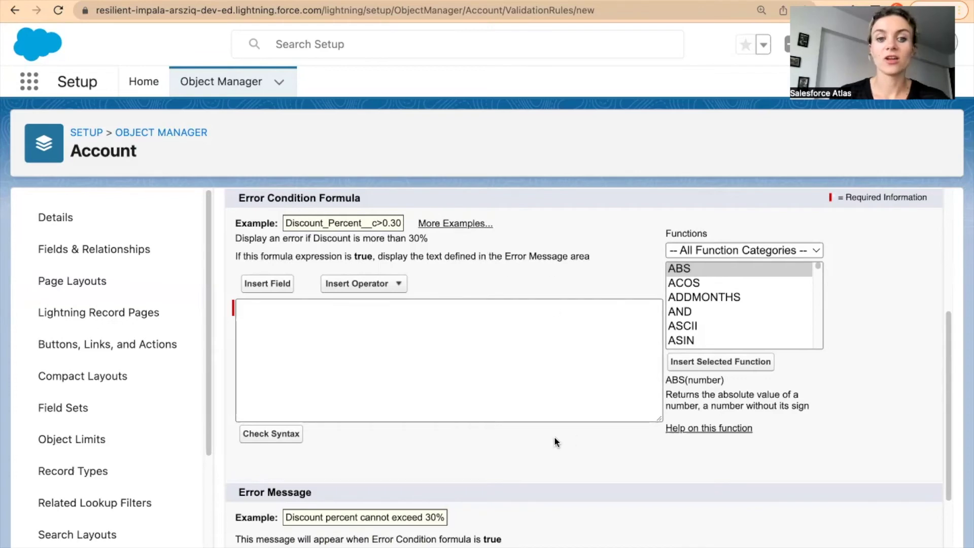
{"action": "scroll", "coordinate": [558, 514], "scroll_direction": "down", "scroll_amount": 3}
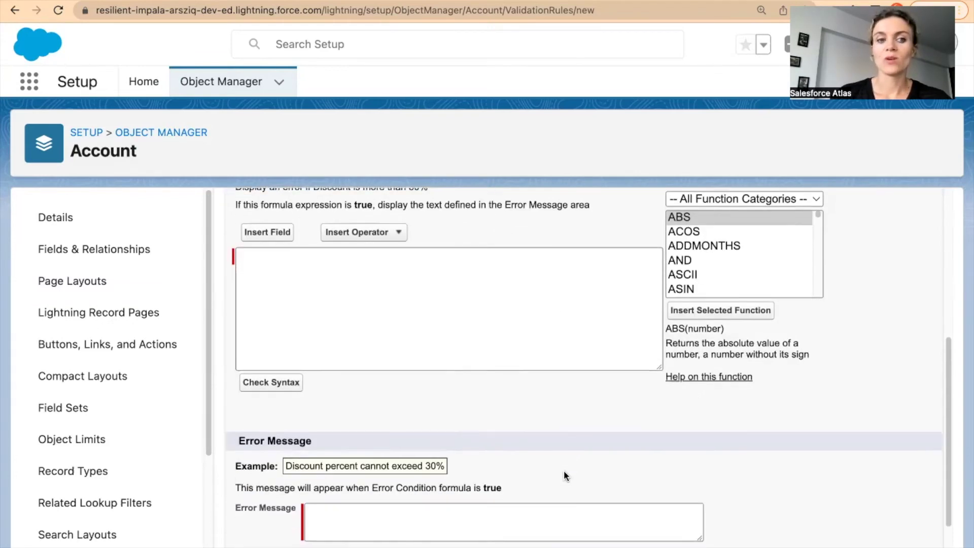
{"action": "scroll", "coordinate": [564, 475], "scroll_direction": "down", "scroll_amount": 1}
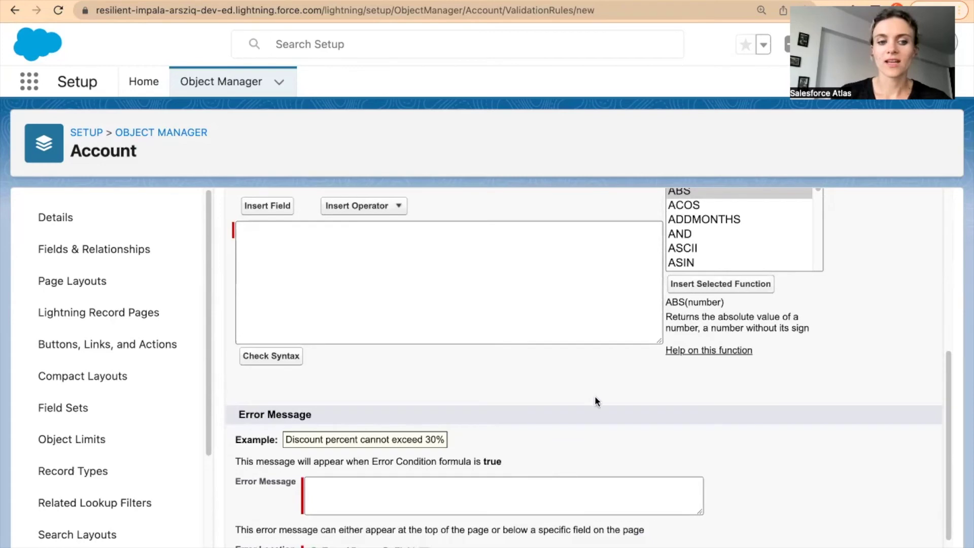
{"action": "scroll", "coordinate": [632, 424], "scroll_direction": "up", "scroll_amount": 1}
{"action": "scroll", "coordinate": [738, 438], "scroll_direction": "down", "scroll_amount": 3}
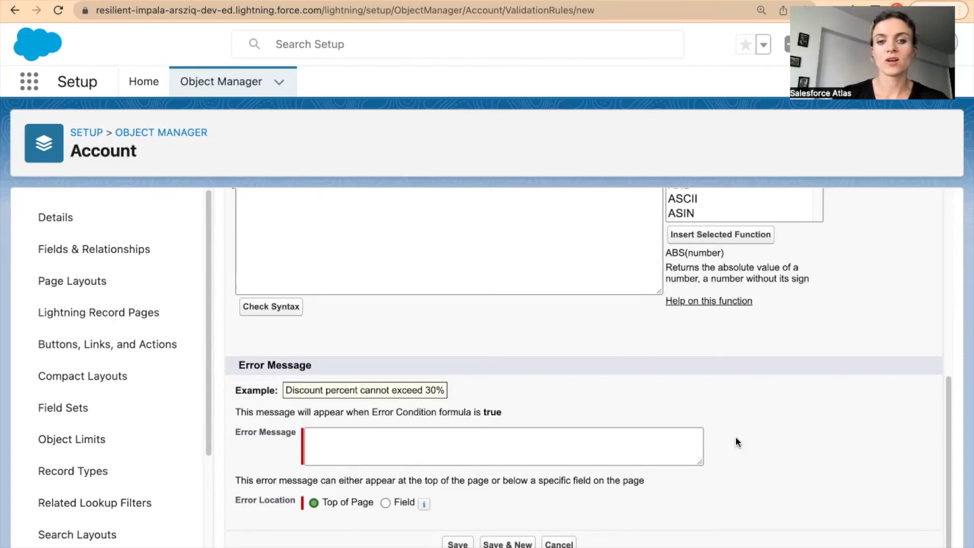
{"action": "scroll", "coordinate": [774, 468], "scroll_direction": "up", "scroll_amount": 1}
{"action": "scroll", "coordinate": [775, 469], "scroll_direction": "down", "scroll_amount": 1}
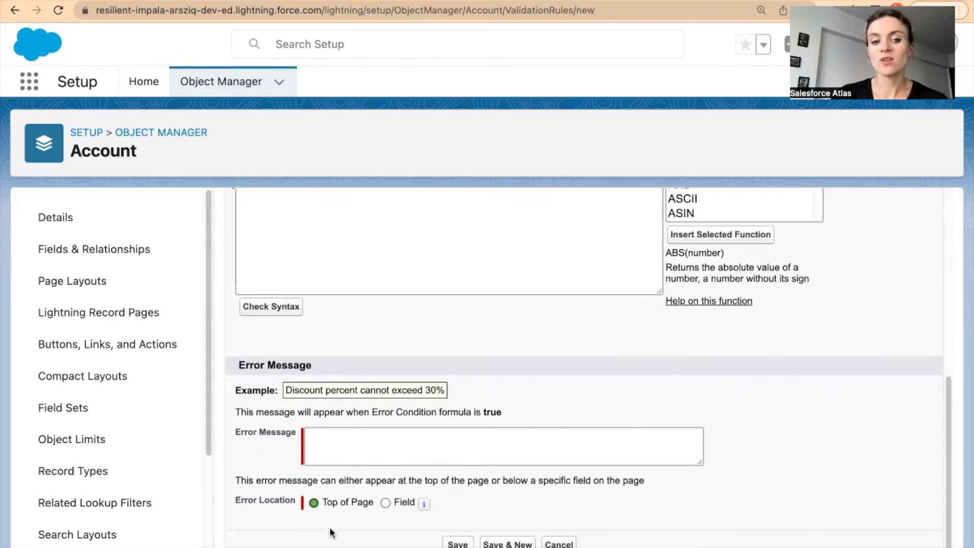
- Try the Field error location with Account Name, and return the error location to Top of Page
{"action": "left_click", "coordinate": [385, 502]}
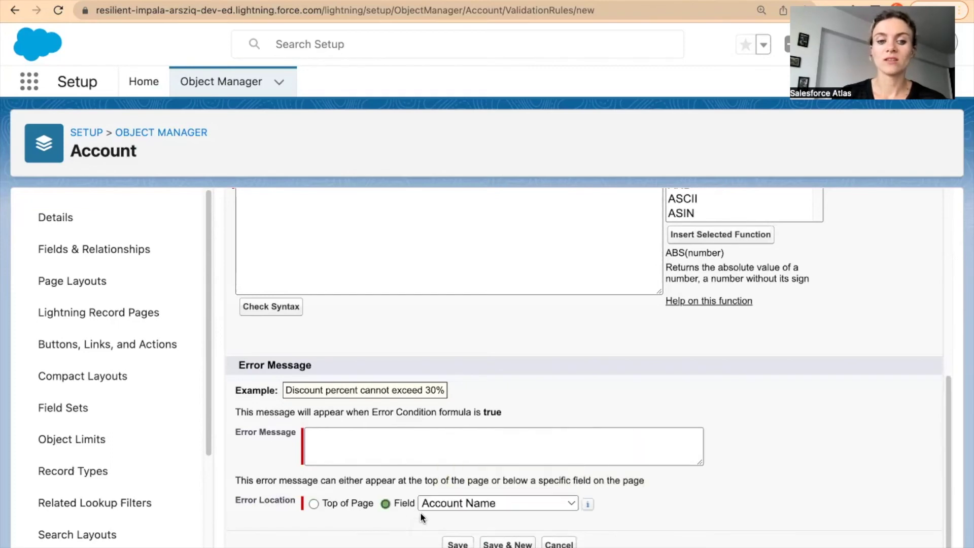
{"action": "left_click", "coordinate": [515, 502]}
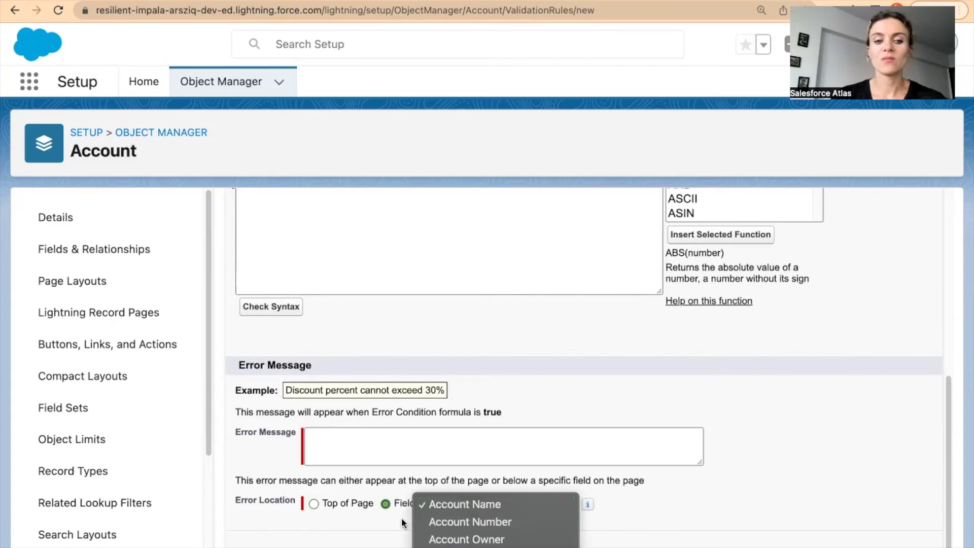
{"action": "left_click", "coordinate": [437, 504]}
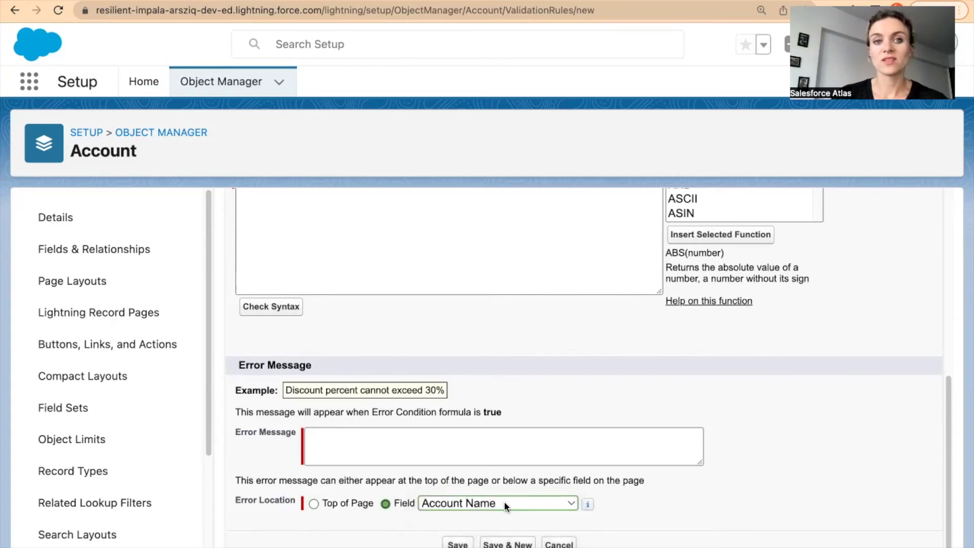
{"action": "left_click", "coordinate": [330, 505]}
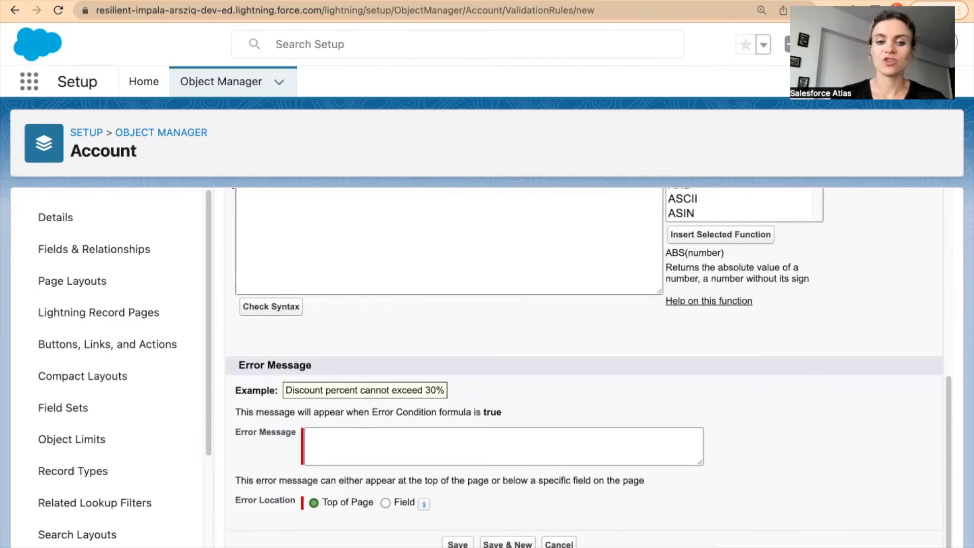
{"action": "scroll", "coordinate": [832, 503], "scroll_direction": "up", "scroll_amount": 10}
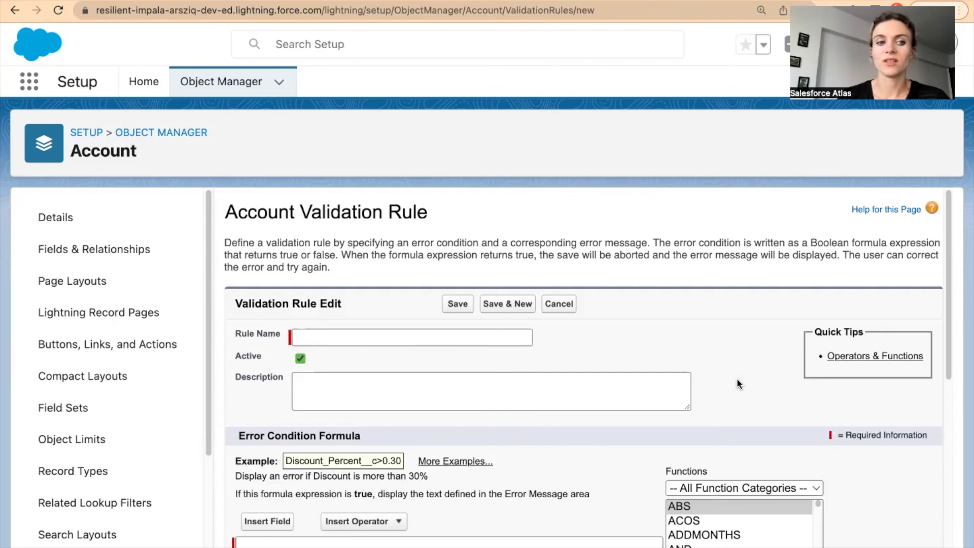
{"action": "scroll", "coordinate": [736, 379], "scroll_direction": "down", "scroll_amount": 3}
{"action": "scroll", "coordinate": [744, 370], "scroll_direction": "up", "scroll_amount": 3}
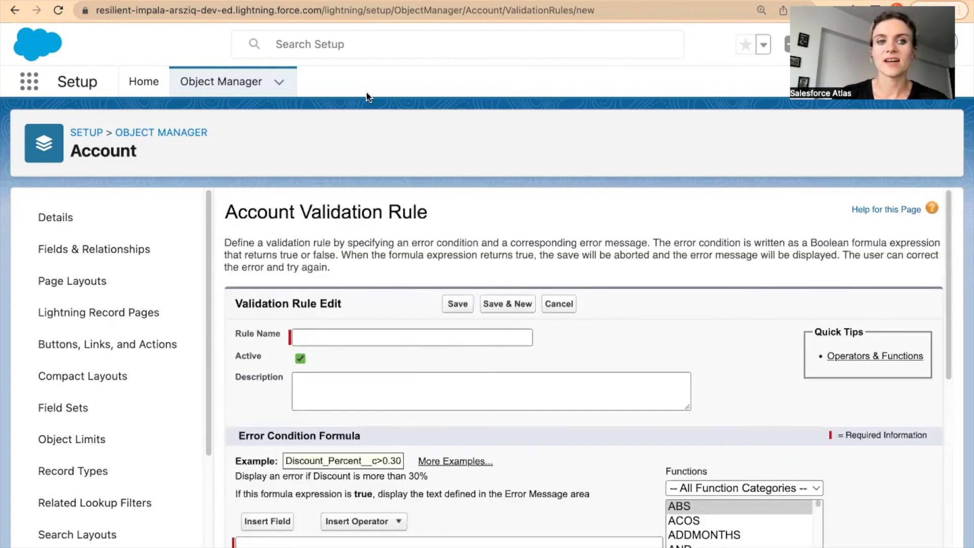
- Switch to the Salesforce Help article on tips for writing validation rules and read its section on writing error messages
{"action": "key", "text": "ctrl+Tab"}
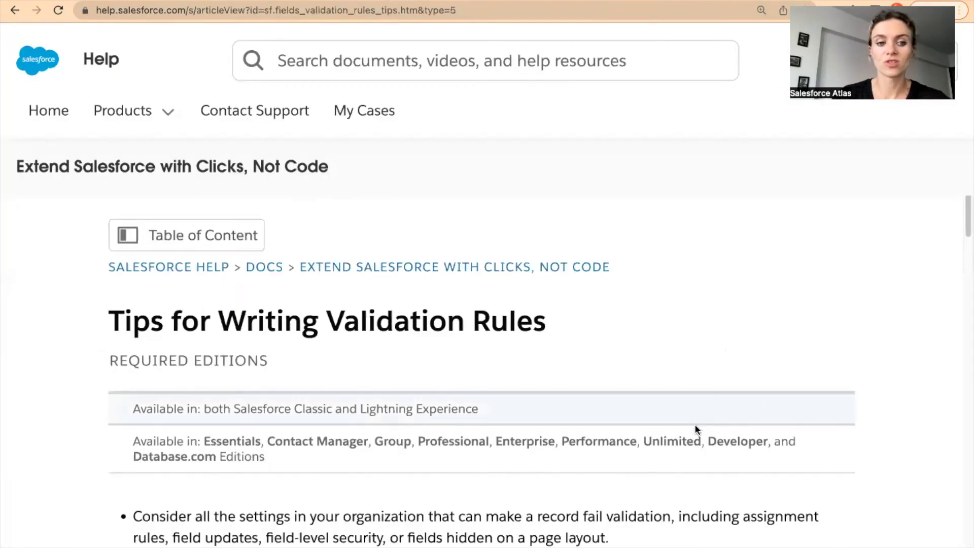
{"action": "scroll", "coordinate": [695, 422], "scroll_direction": "down", "scroll_amount": 2}
{"action": "scroll", "coordinate": [699, 415], "scroll_direction": "down", "scroll_amount": 10}
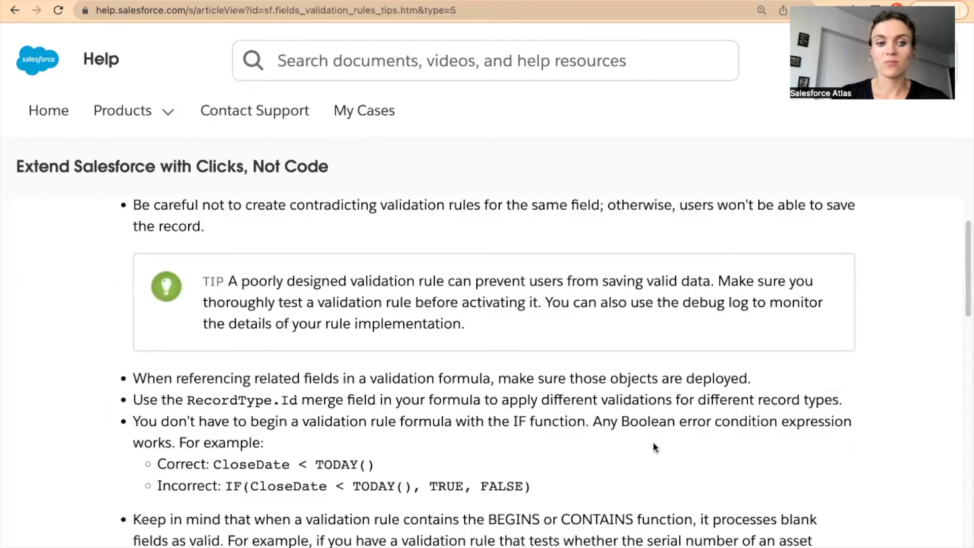
{"action": "scroll", "coordinate": [651, 434], "scroll_direction": "down", "scroll_amount": 10}
{"action": "scroll", "coordinate": [652, 434], "scroll_direction": "up", "scroll_amount": 7}
{"action": "scroll", "coordinate": [651, 437], "scroll_direction": "up", "scroll_amount": 1}
{"action": "scroll", "coordinate": [289, 299], "scroll_direction": "down", "scroll_amount": 1}
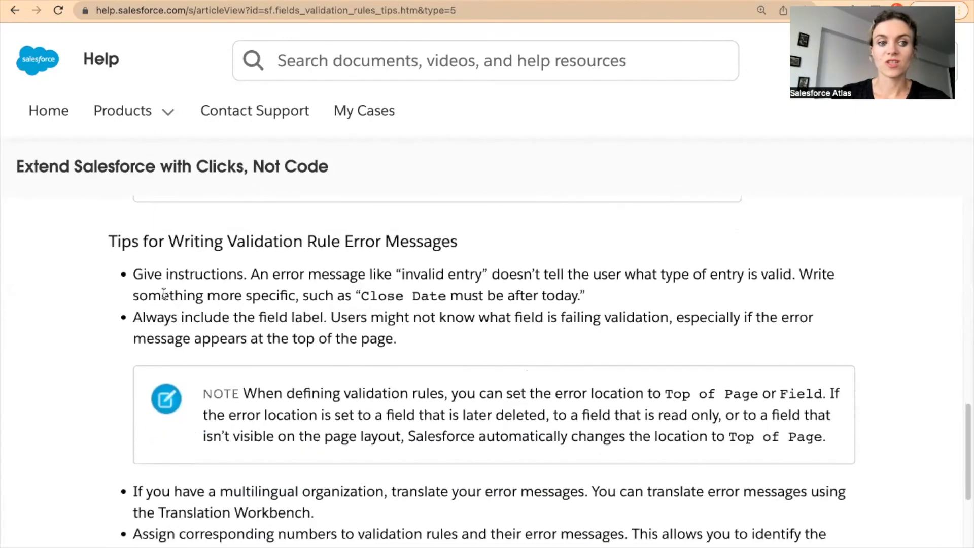